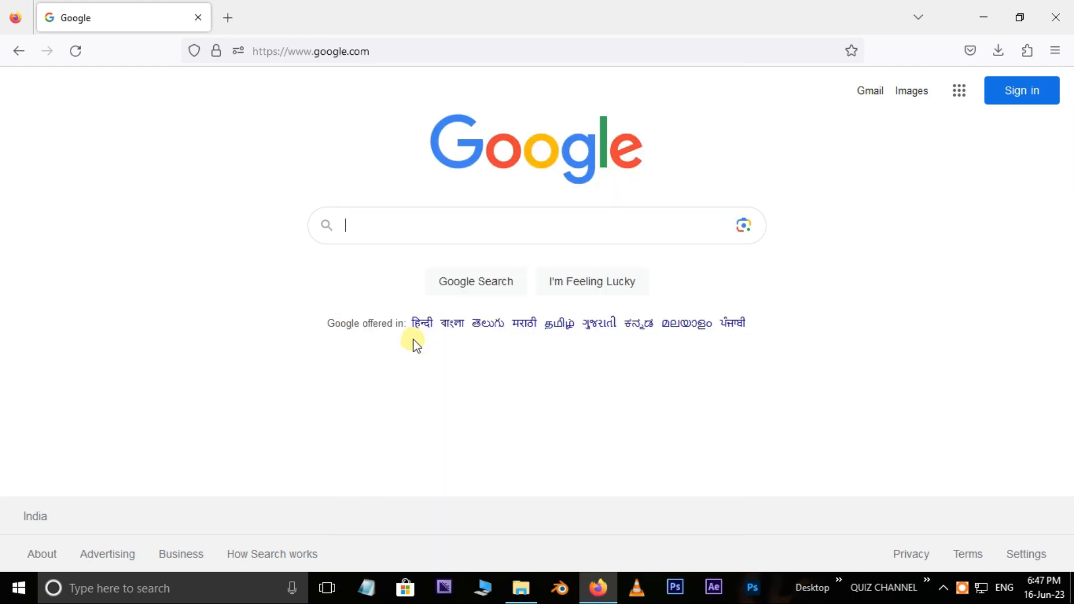
# - Go to the Adobe Firefly website and open its Generative fill feature
pyautogui.click(345, 51)
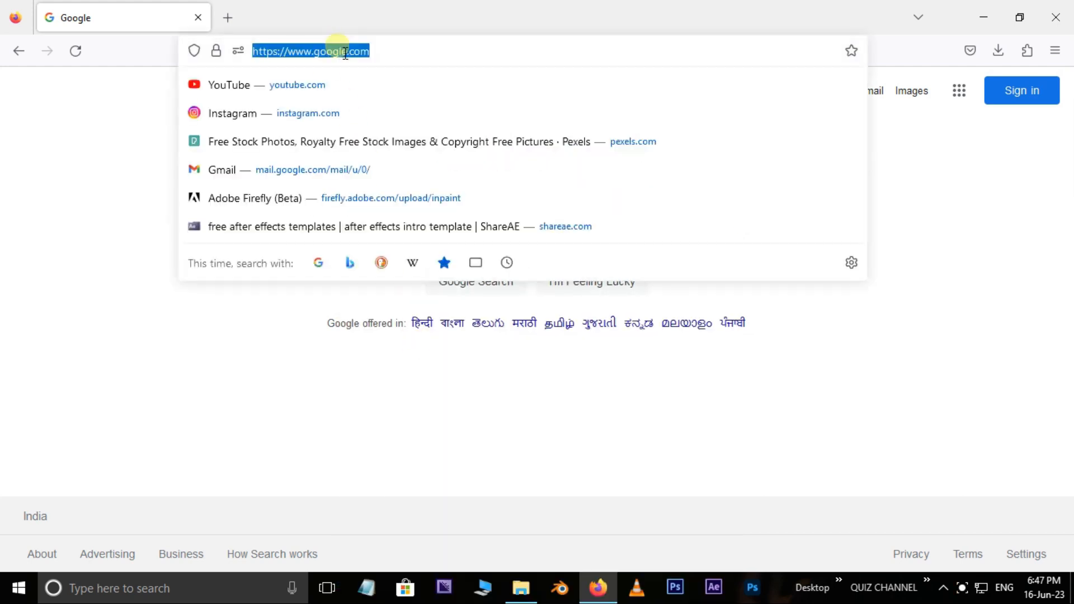
pyautogui.write('firefly')
pyautogui.press('Return')
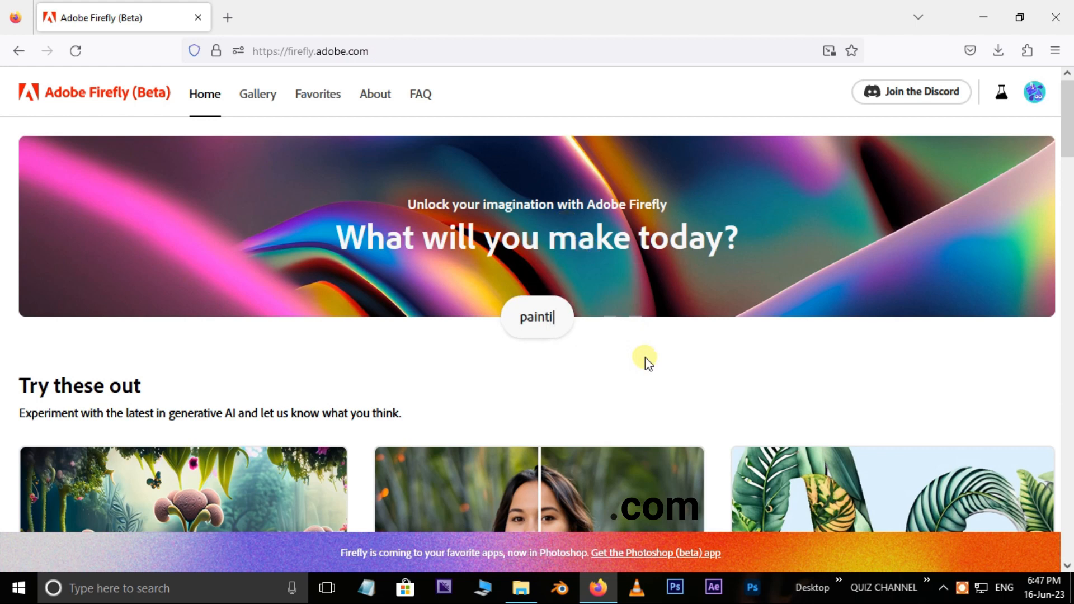
pyautogui.scroll(-5, 676, 360)
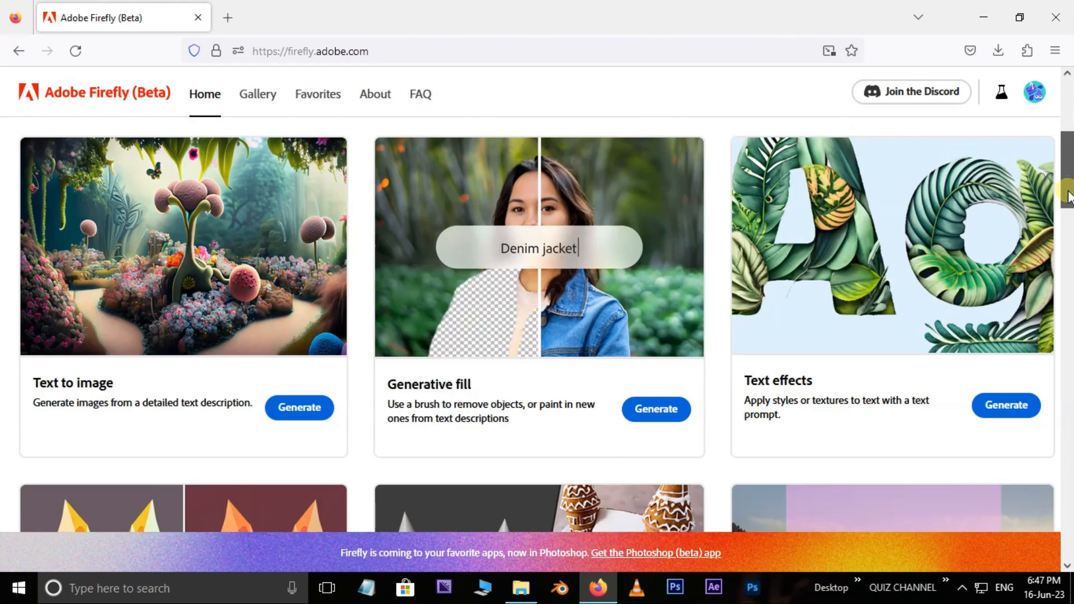
pyautogui.moveTo(1068, 193)
pyautogui.mouseDown()
pyautogui.moveTo(1068, 252)
pyautogui.moveTo(1070, 193)
pyautogui.mouseUp()
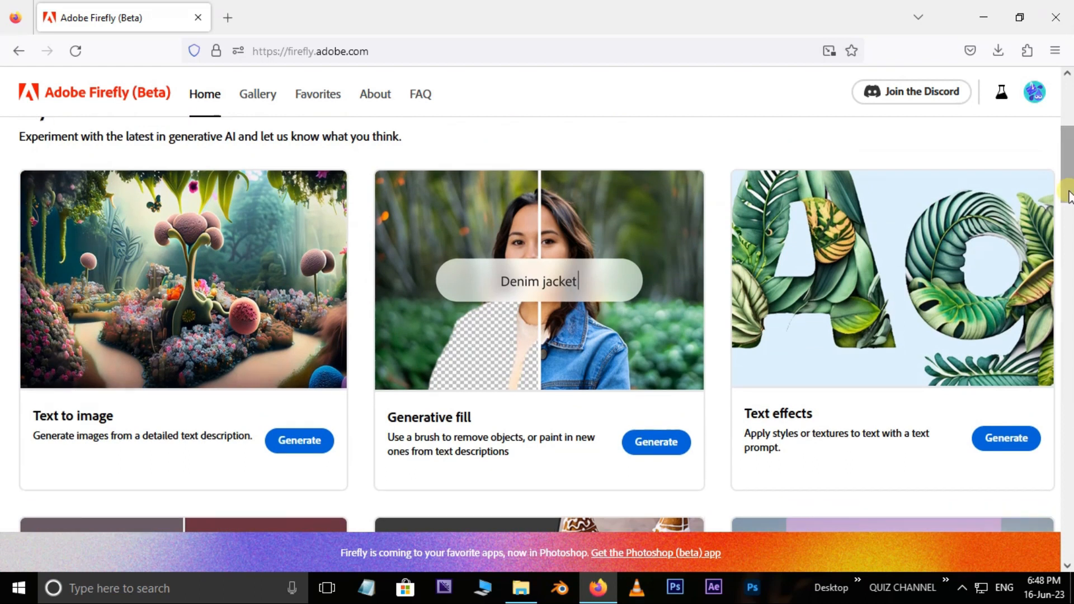
pyautogui.click(574, 369)
# - Upload the photo of the woman in the orange and pink sari from the computer to Generative fill
pyautogui.scroll(-9, 601, 367)
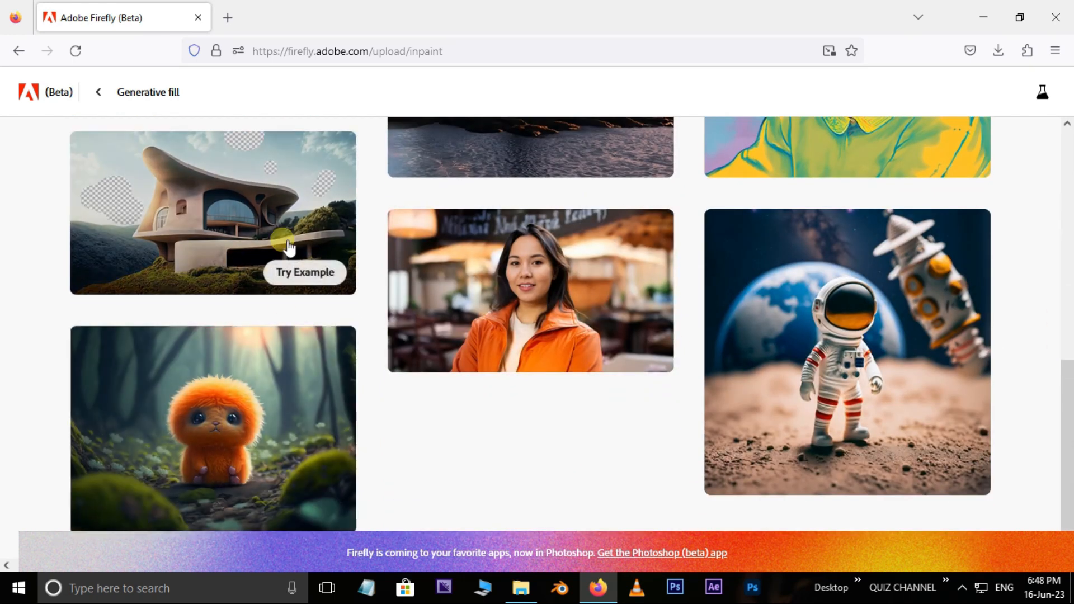
pyautogui.scroll(9, 288, 241)
pyautogui.scroll(2, 795, 363)
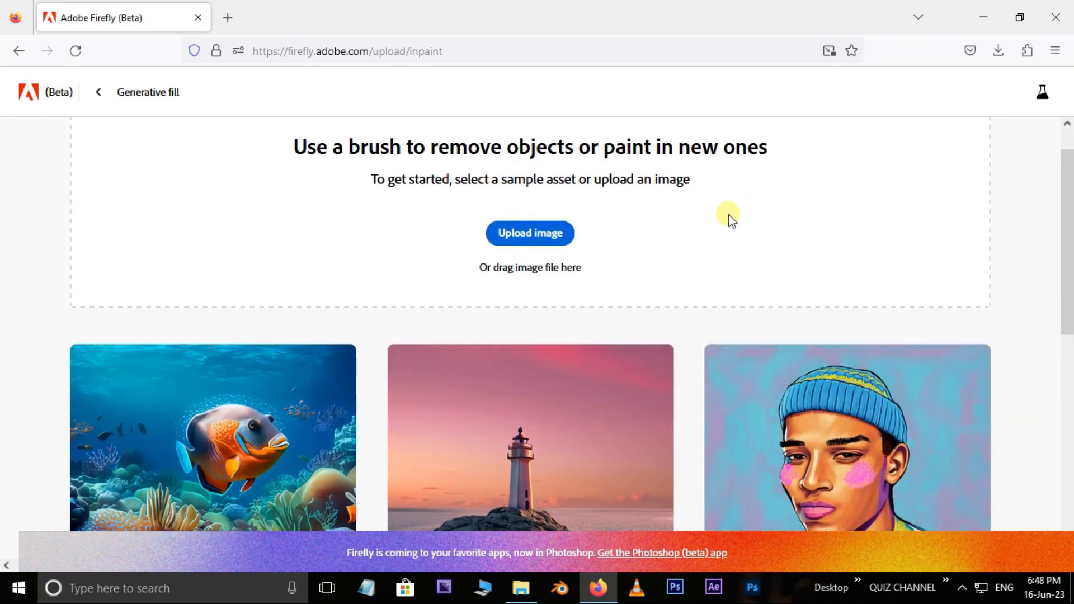
pyautogui.click(520, 588)
pyautogui.moveTo(233, 259); pyautogui.dragTo(542, 250)
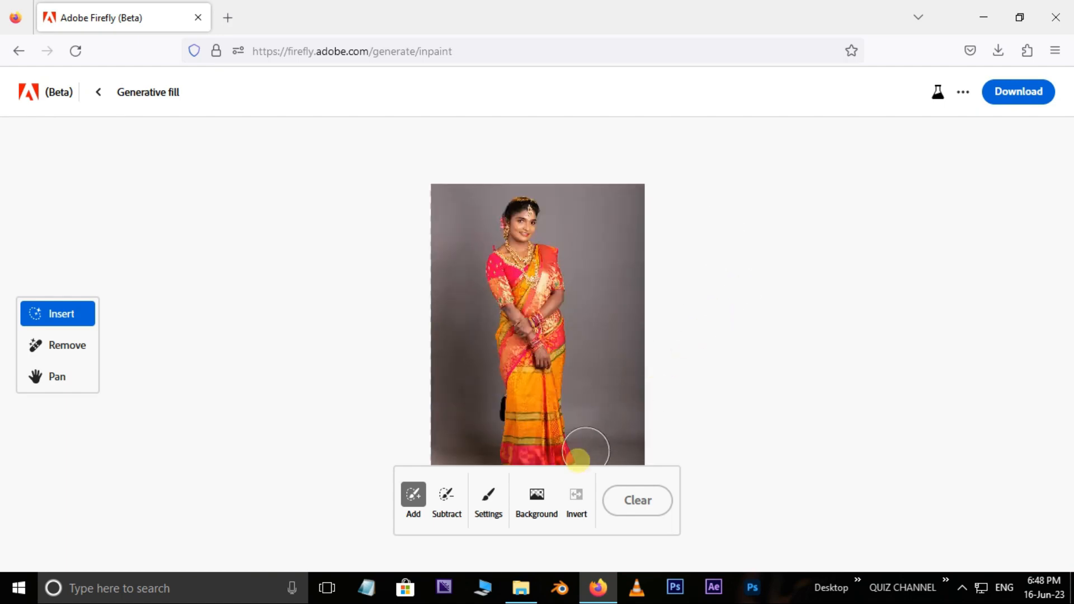
# - Remove the photo's background and generate a new one from the prompt "studio"
pyautogui.click(544, 510)
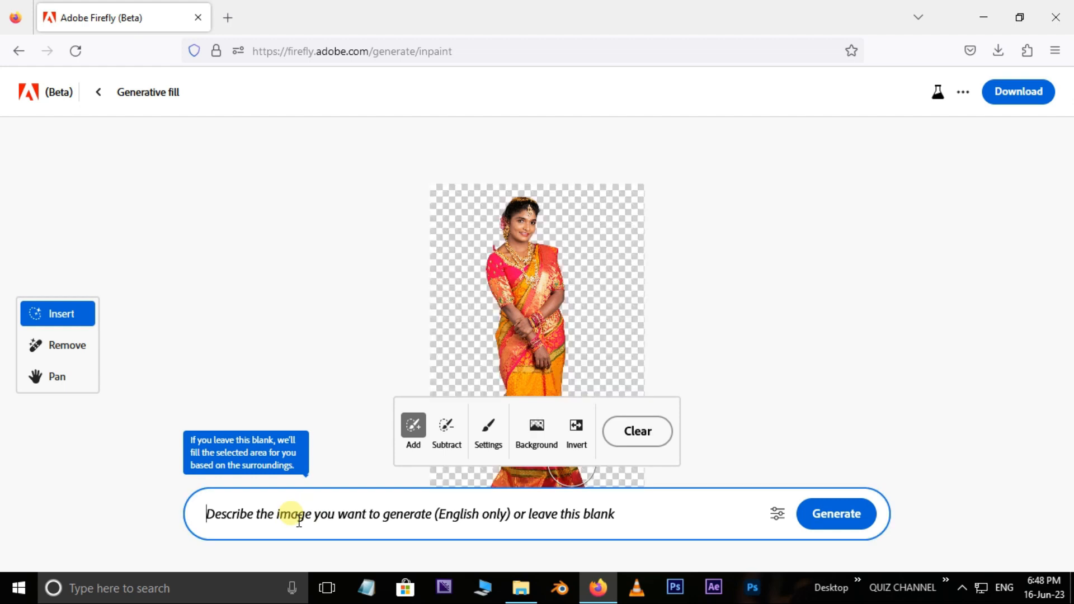
pyautogui.write('studio')
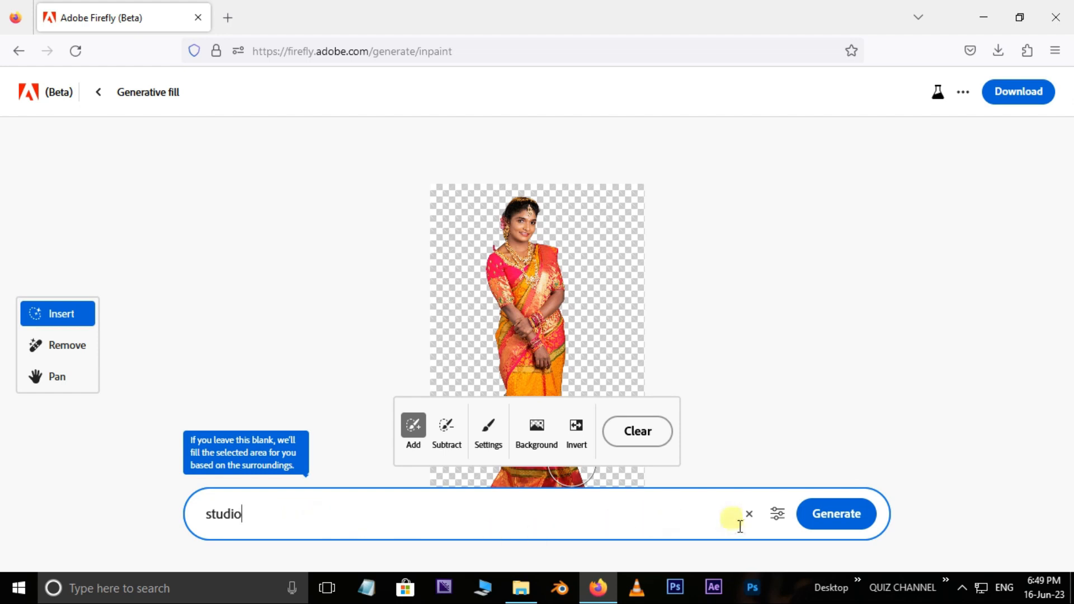
pyautogui.click(840, 518)
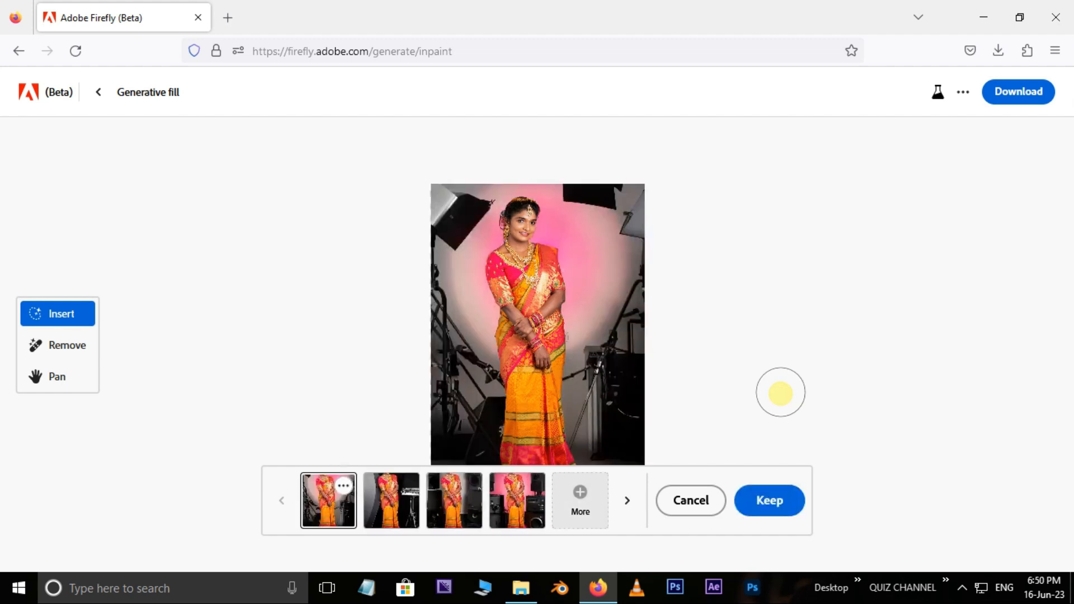
# - Examine the generated studio background variations up close, from the woman's head down to the hem of her sari
pyautogui.scroll(3, 781, 392)
pyautogui.scroll(5, 726, 354)
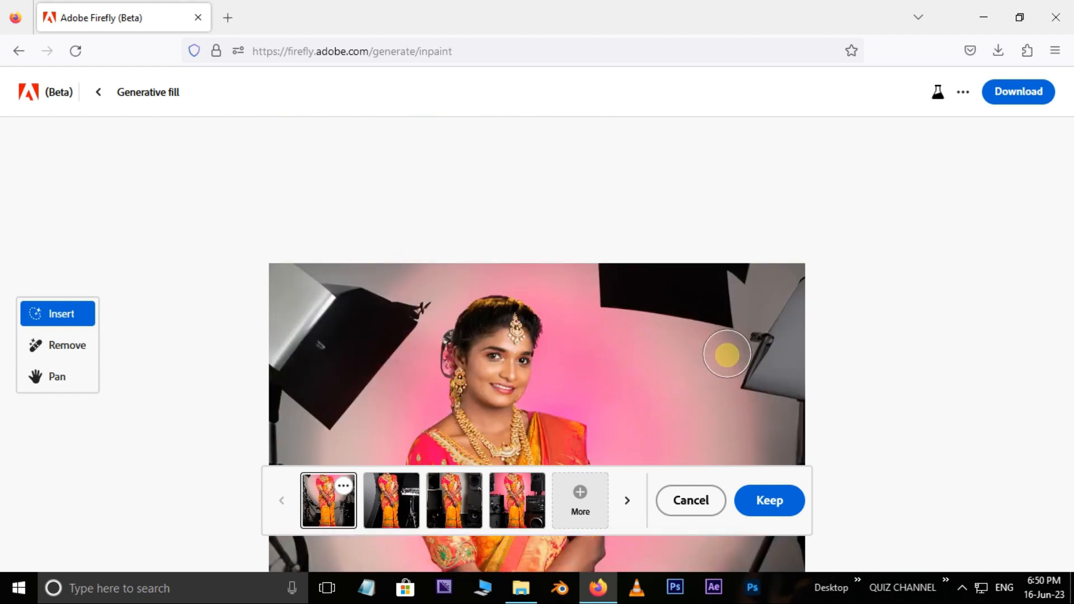
pyautogui.scroll(-2, 726, 354)
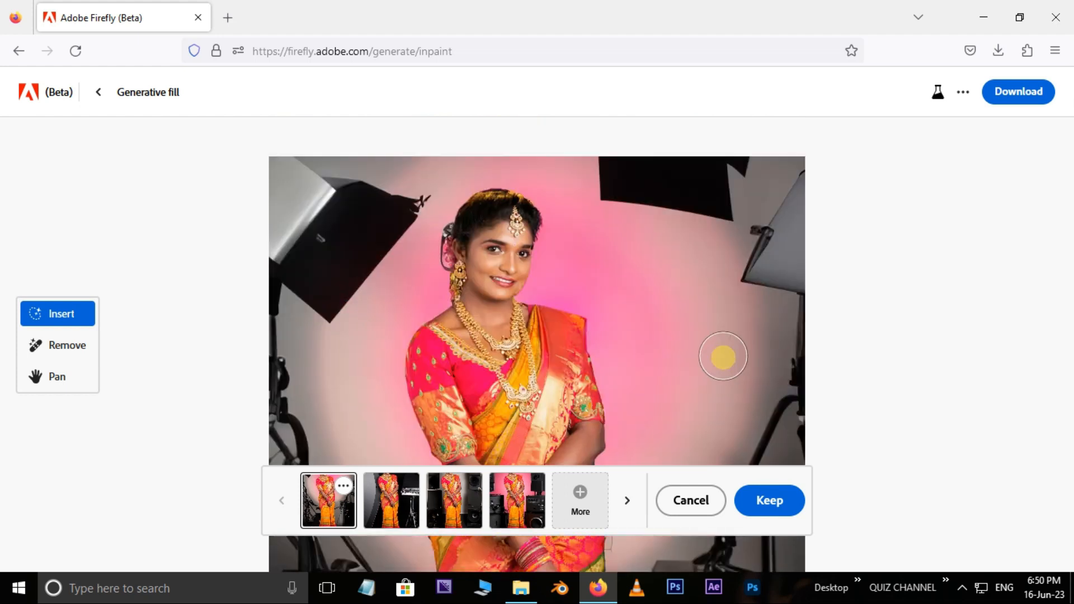
pyautogui.click(403, 497)
pyautogui.click(456, 507)
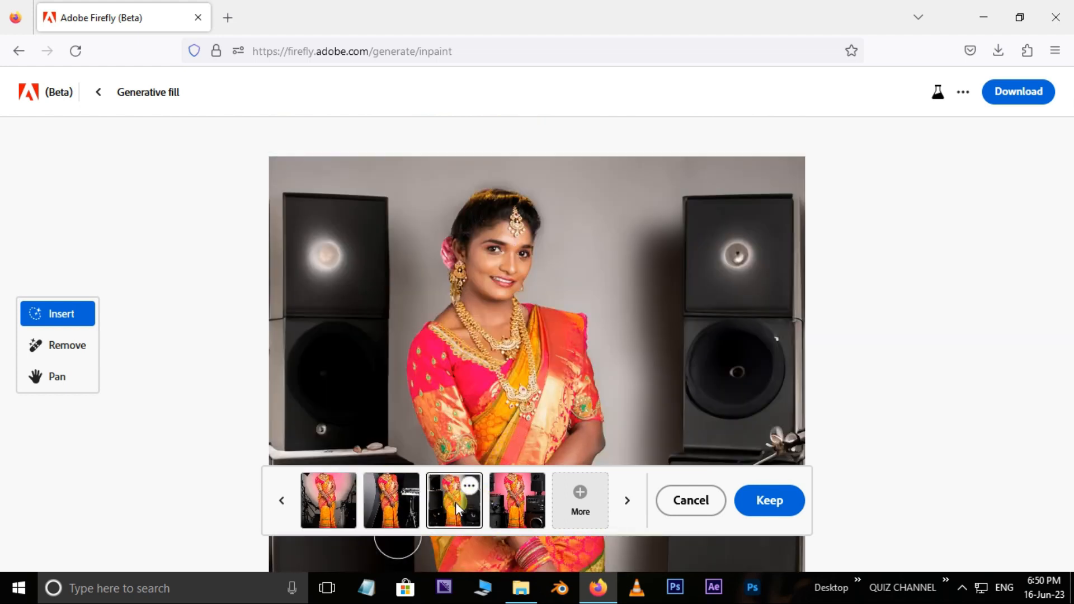
pyautogui.scroll(-7, 590, 365)
pyautogui.scroll(5, 590, 365)
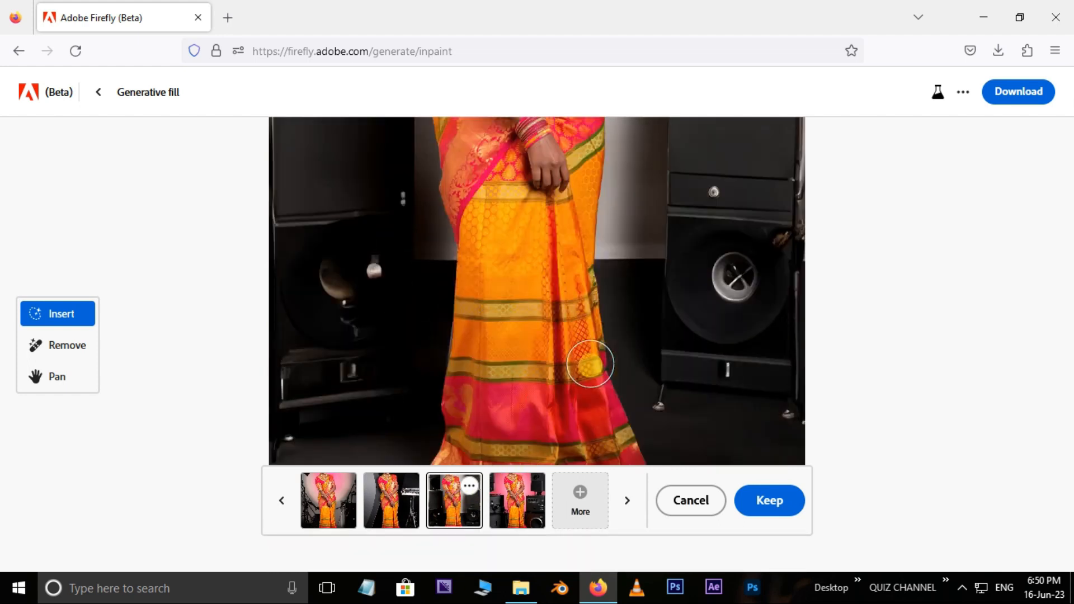
pyautogui.scroll(3, 590, 365)
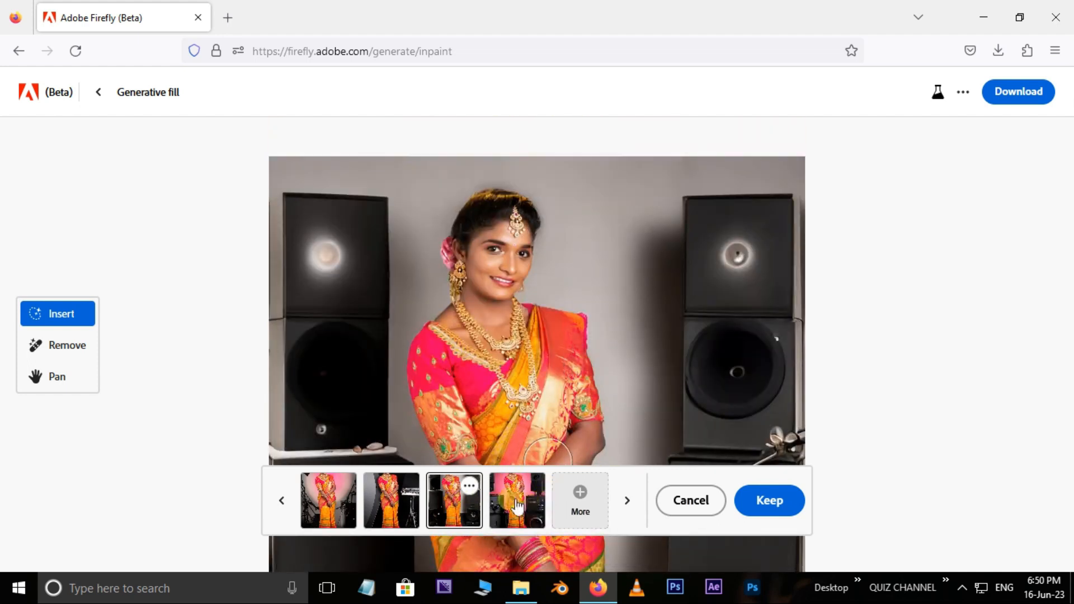
pyautogui.click(540, 493)
pyautogui.scroll(-5, 614, 382)
pyautogui.scroll(5, 614, 382)
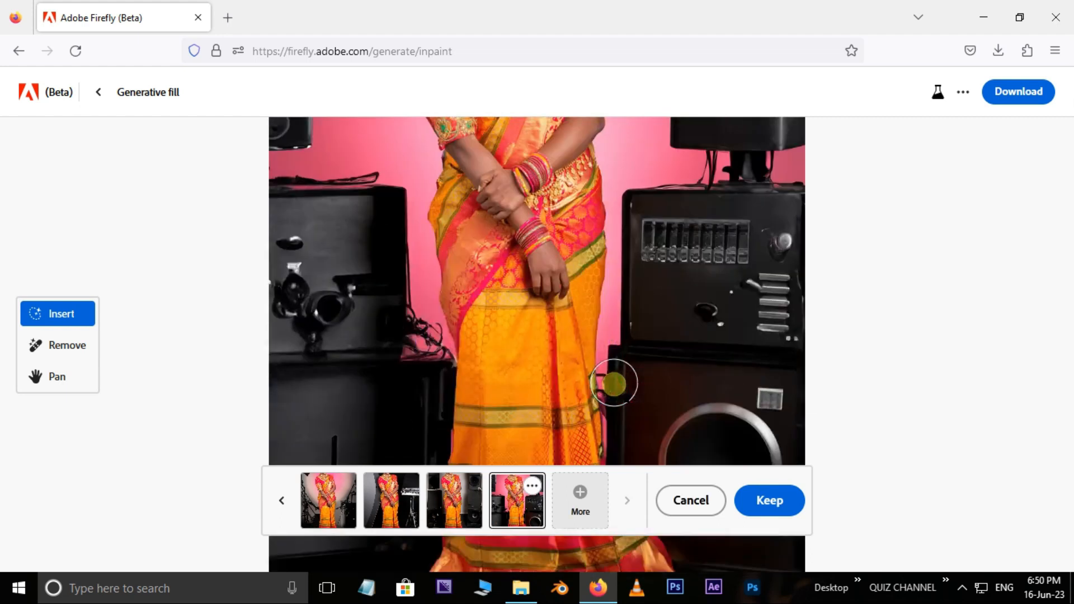
pyautogui.scroll(-2, 609, 386)
pyautogui.scroll(-3, 607, 385)
pyautogui.scroll(1, 606, 385)
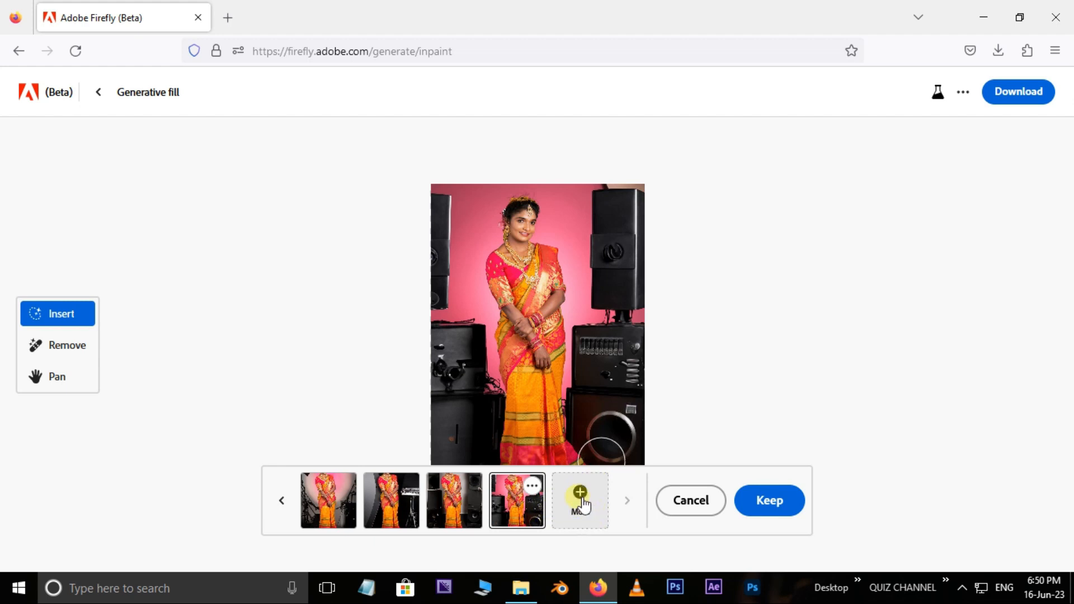
# - Generate more studio backgrounds, preview the new variations and discard them all
pyautogui.click(594, 518)
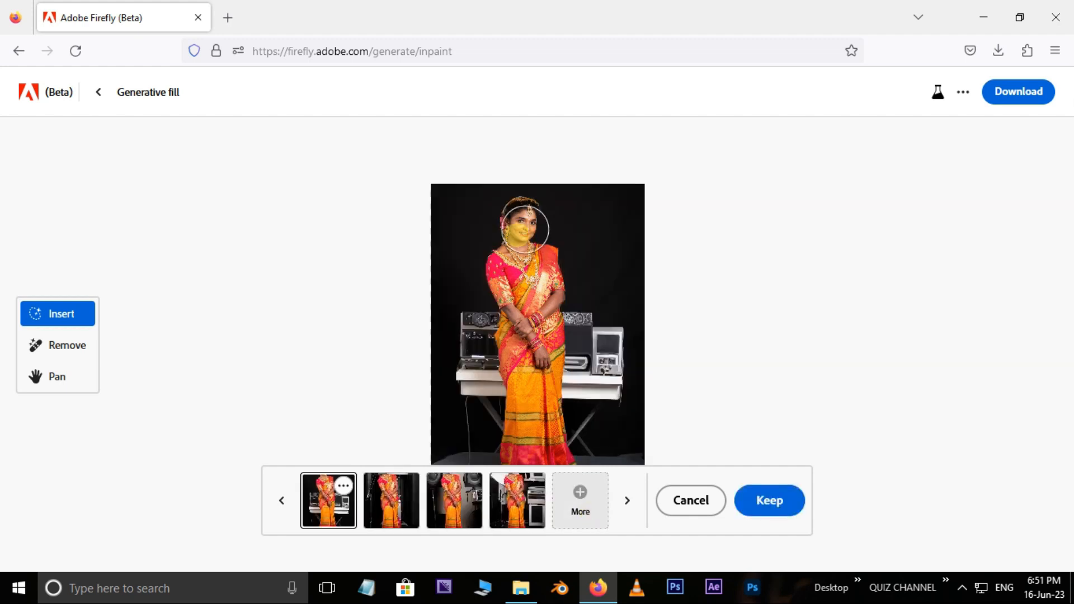
pyautogui.click(391, 510)
pyautogui.click(460, 498)
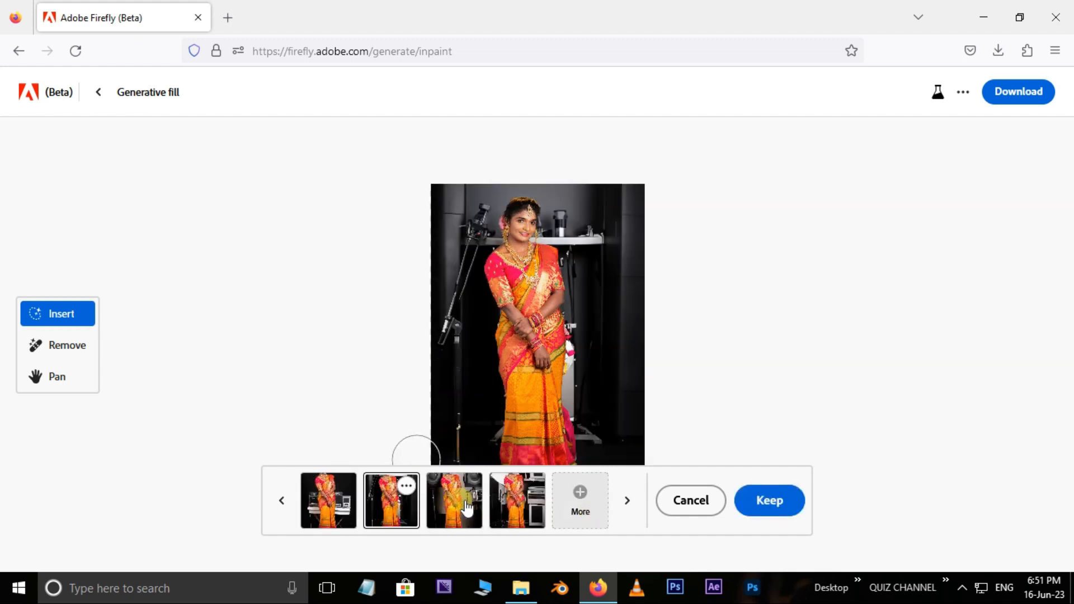
pyautogui.click(529, 507)
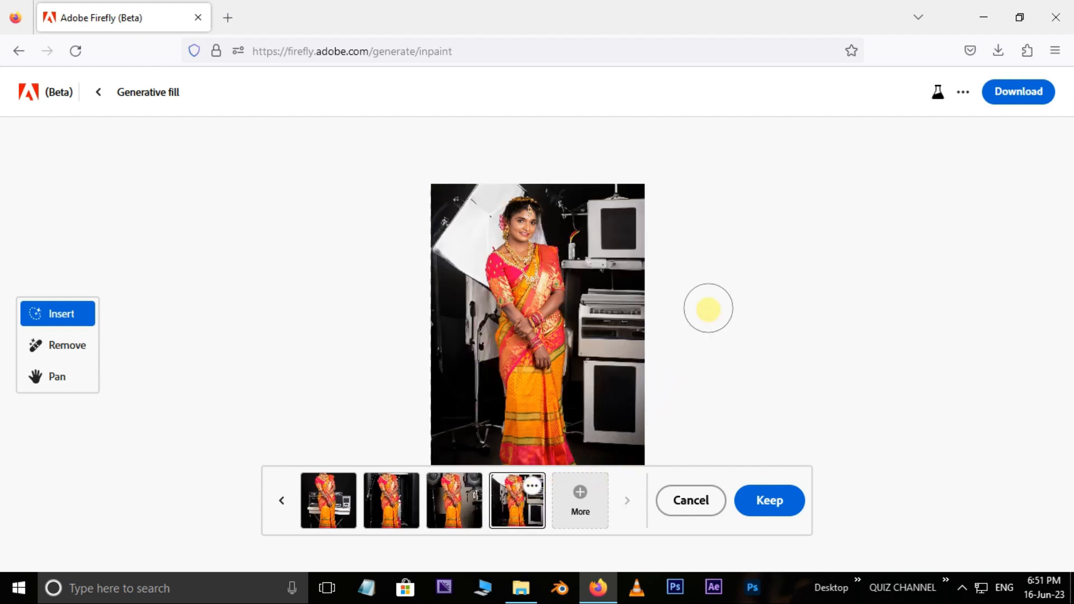
pyautogui.click(687, 504)
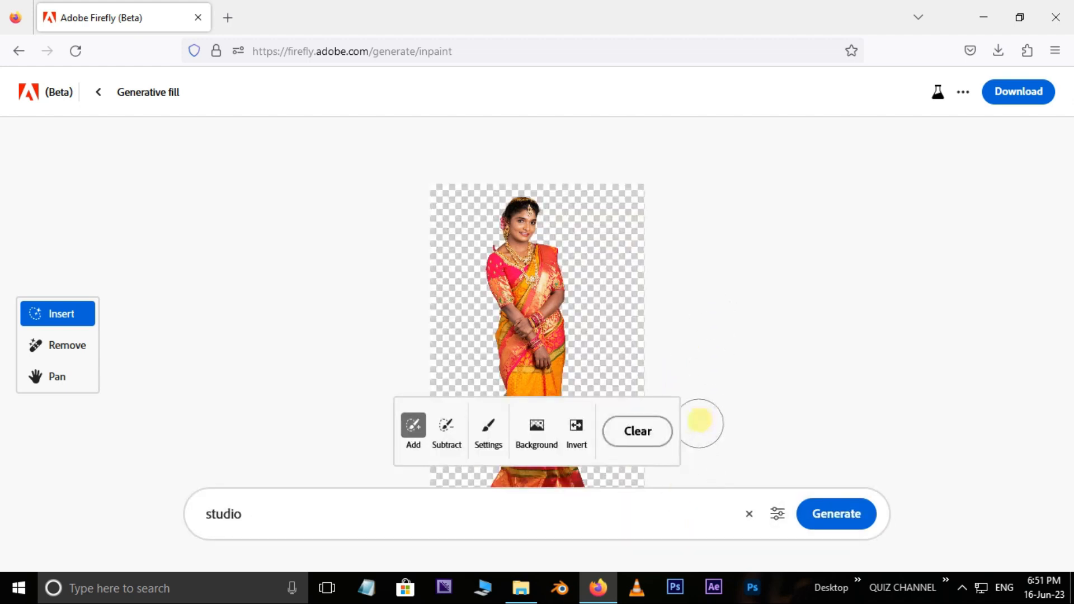
# - Replace the background prompt with "park" and generate the new background
pyautogui.moveTo(259, 529); pyautogui.dragTo(192, 530)
pyautogui.write('park')
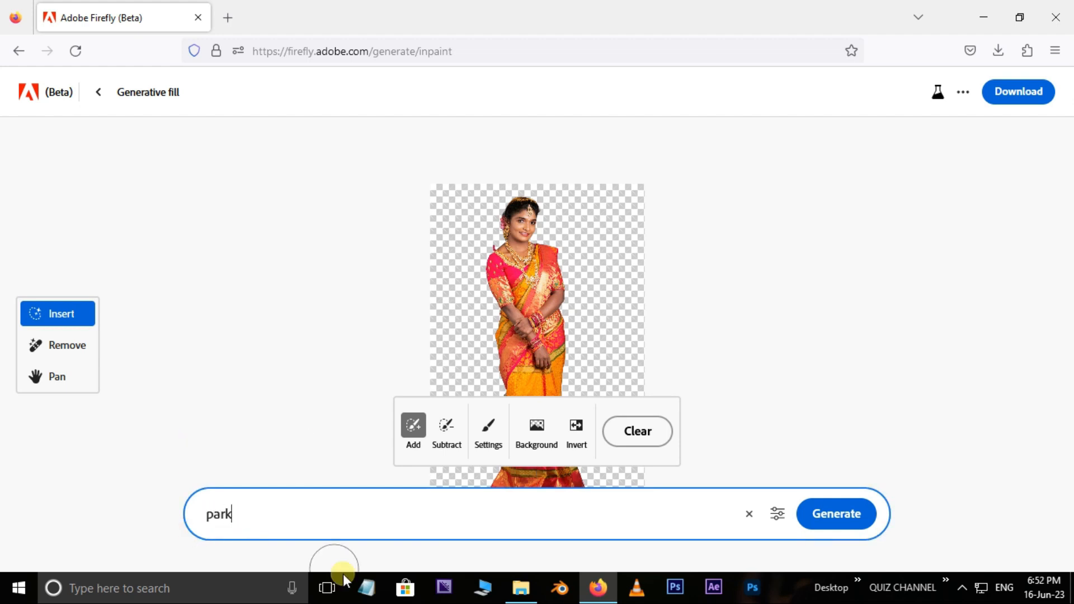
pyautogui.click(843, 518)
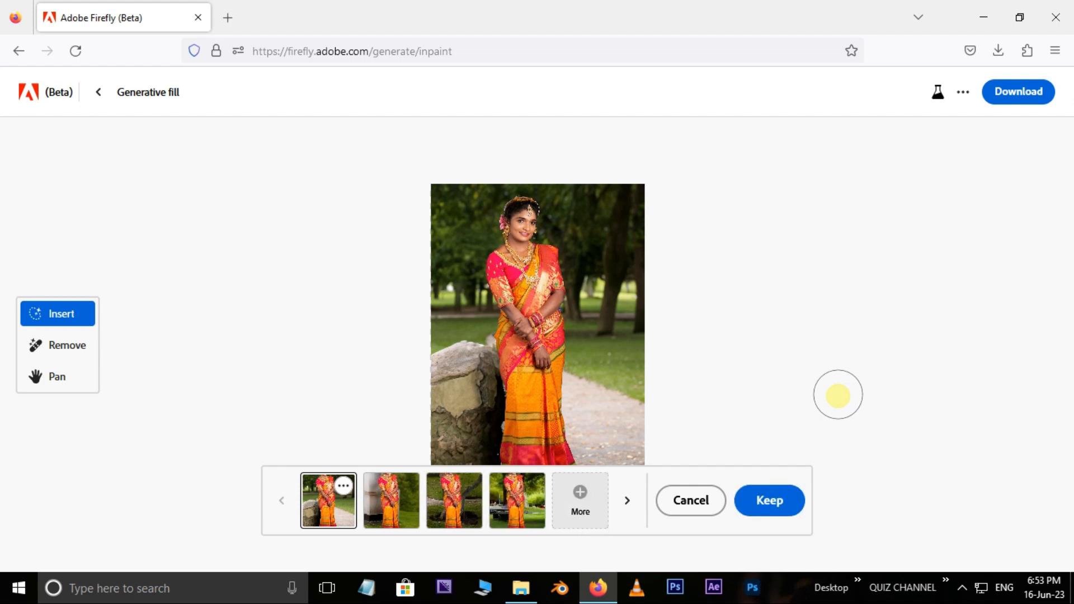
# - Examine each of the four park background variations, checking how the woman blends into the scene
pyautogui.scroll(5, 838, 395)
pyautogui.scroll(-5, 829, 343)
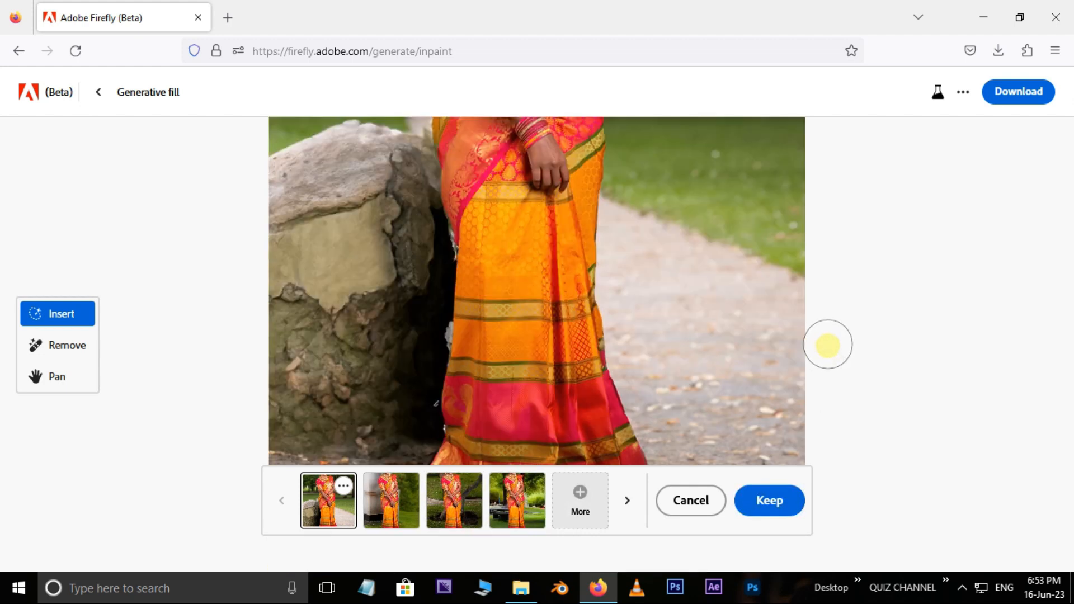
pyautogui.scroll(5, 827, 347)
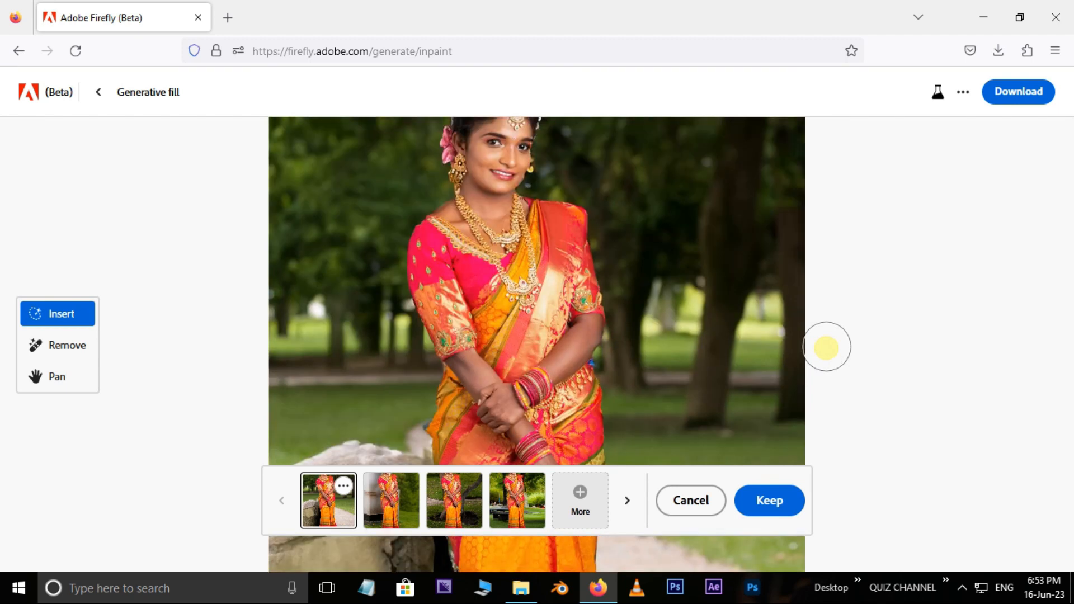
pyautogui.click(392, 501)
pyautogui.scroll(-4, 610, 372)
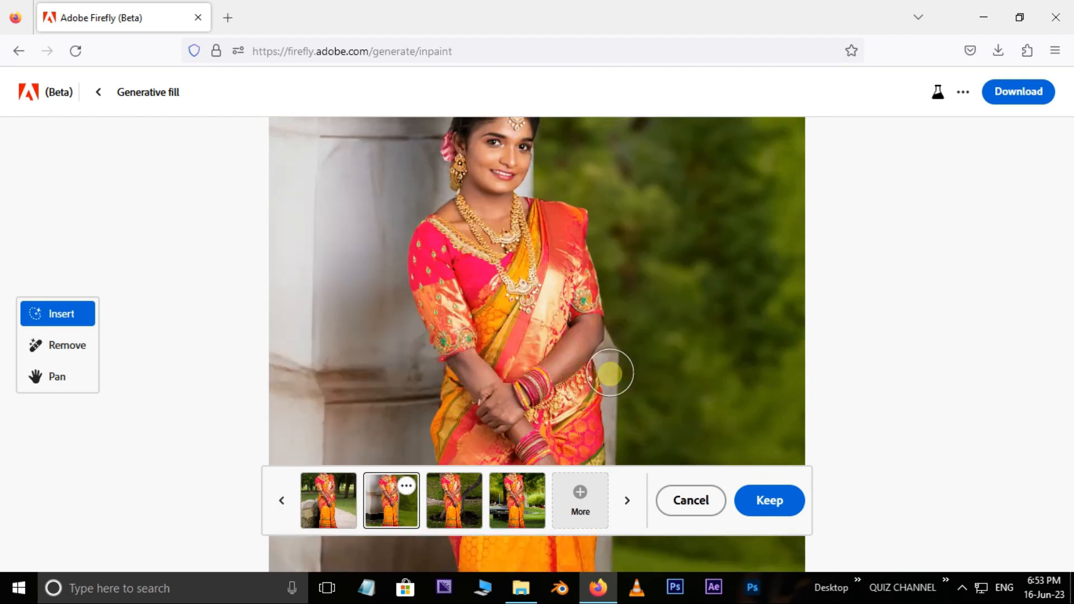
pyautogui.scroll(4, 622, 388)
pyautogui.scroll(-3, 607, 369)
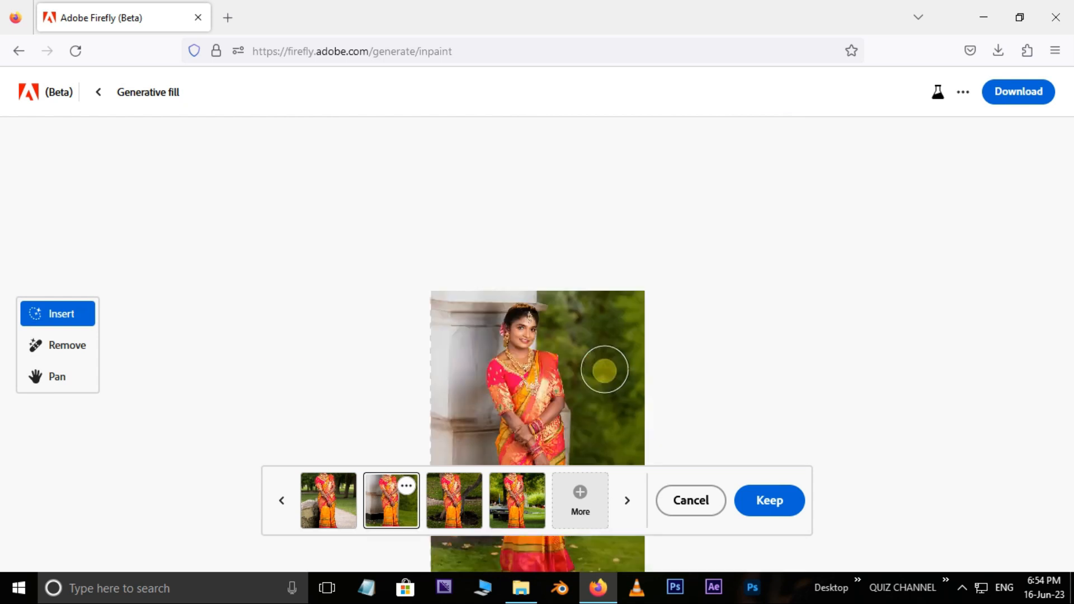
pyautogui.click(463, 511)
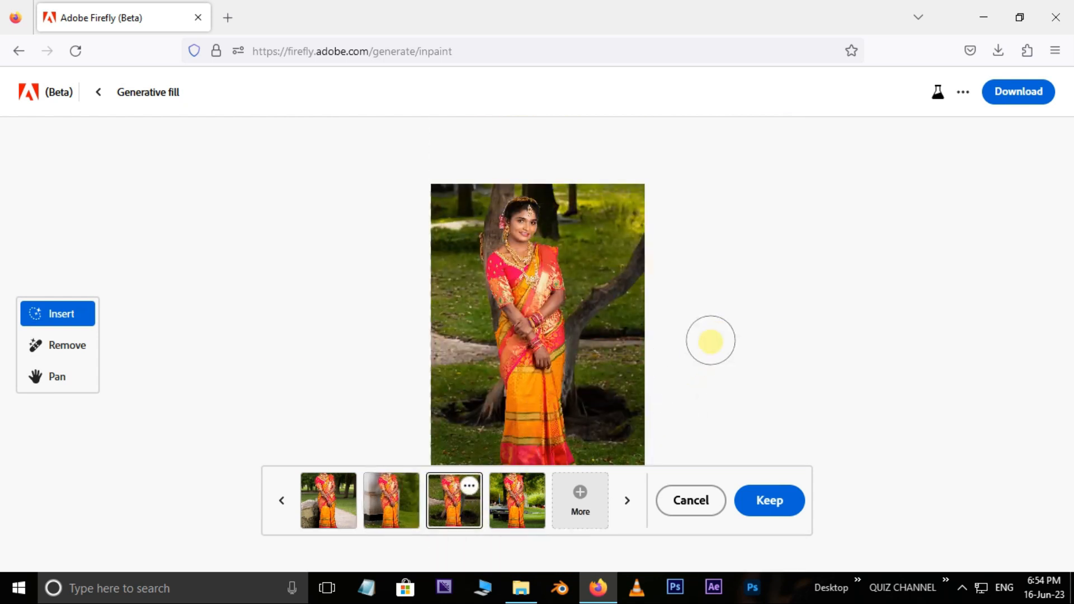
pyautogui.click(540, 495)
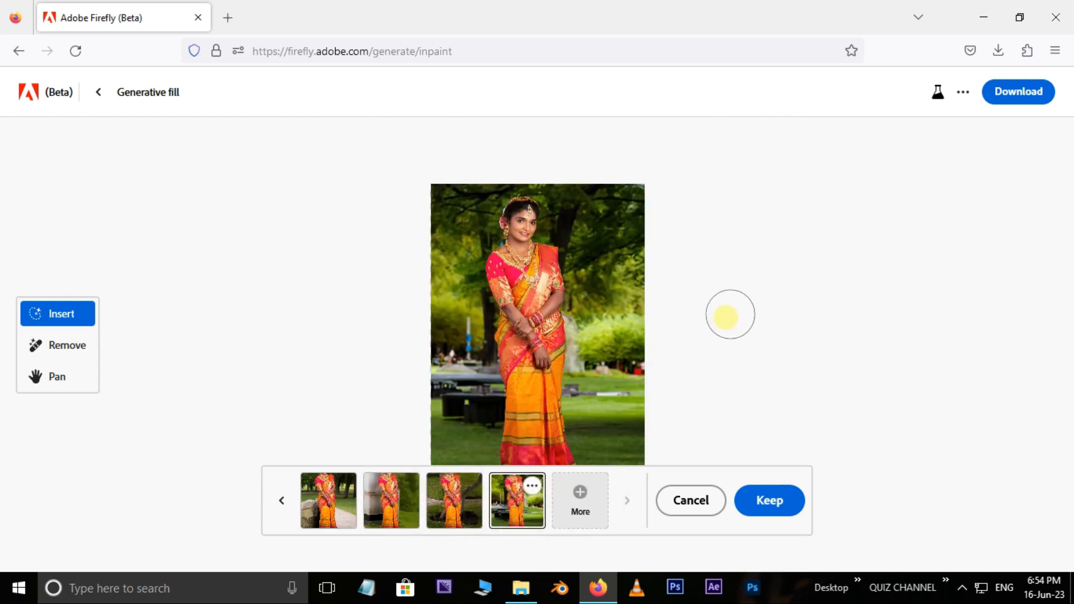
# - Generate another set of park backgrounds and inspect the first new variation up close
pyautogui.click(584, 510)
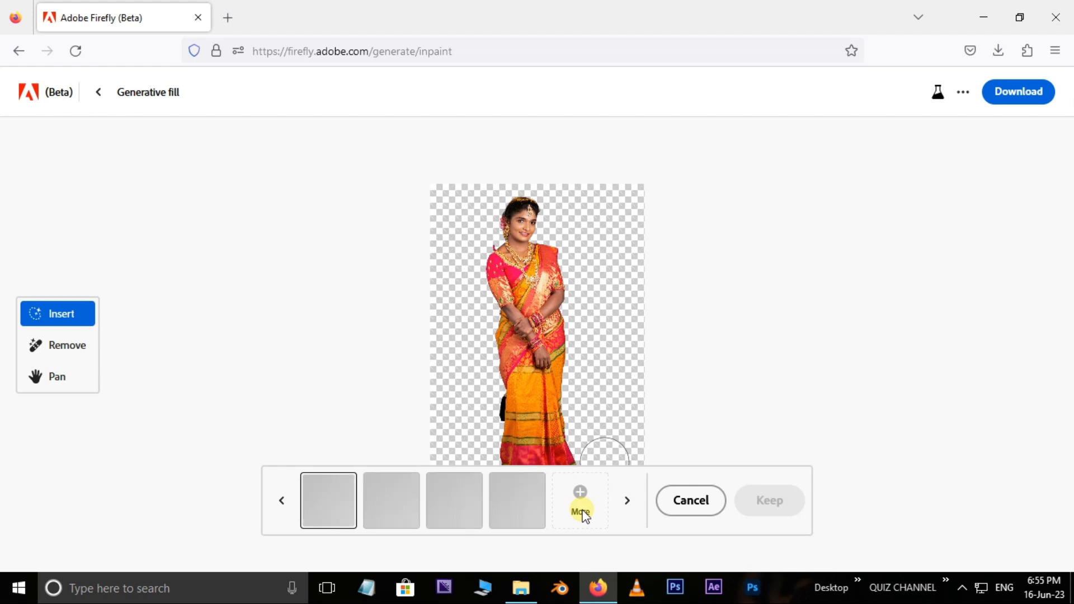
pyautogui.scroll(5, 570, 313)
pyautogui.scroll(3, 575, 312)
pyautogui.scroll(-5, 568, 314)
pyautogui.scroll(3, 566, 317)
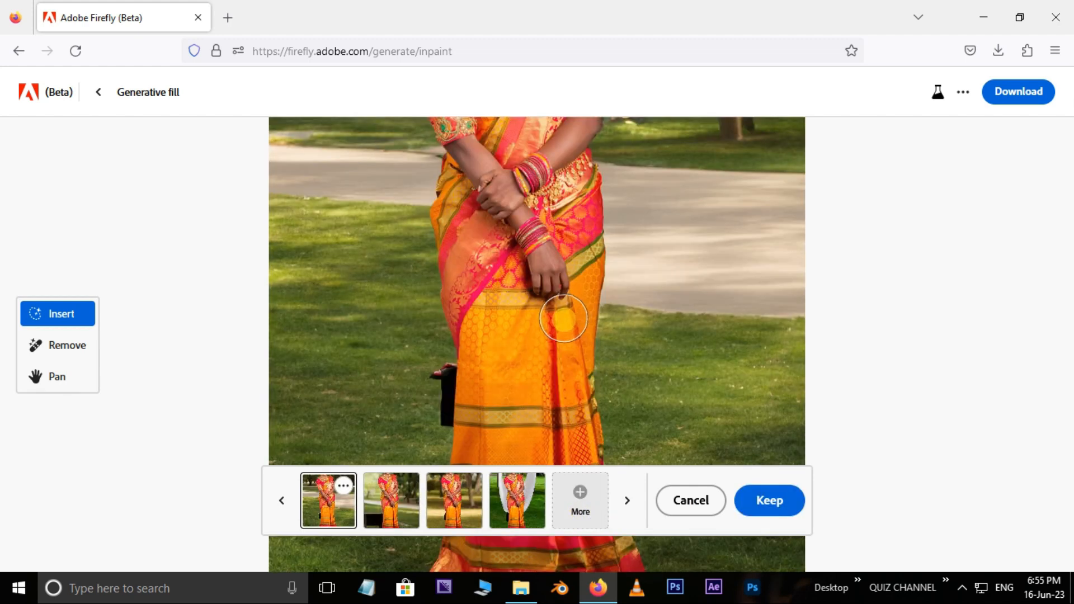
pyautogui.scroll(-5, 566, 317)
# - Compare the other new park variations, keep the fourth one with the white drape behind the woman, and download the image
pyautogui.click(390, 521)
pyautogui.click(447, 509)
pyautogui.click(506, 506)
pyautogui.scroll(-2, 867, 309)
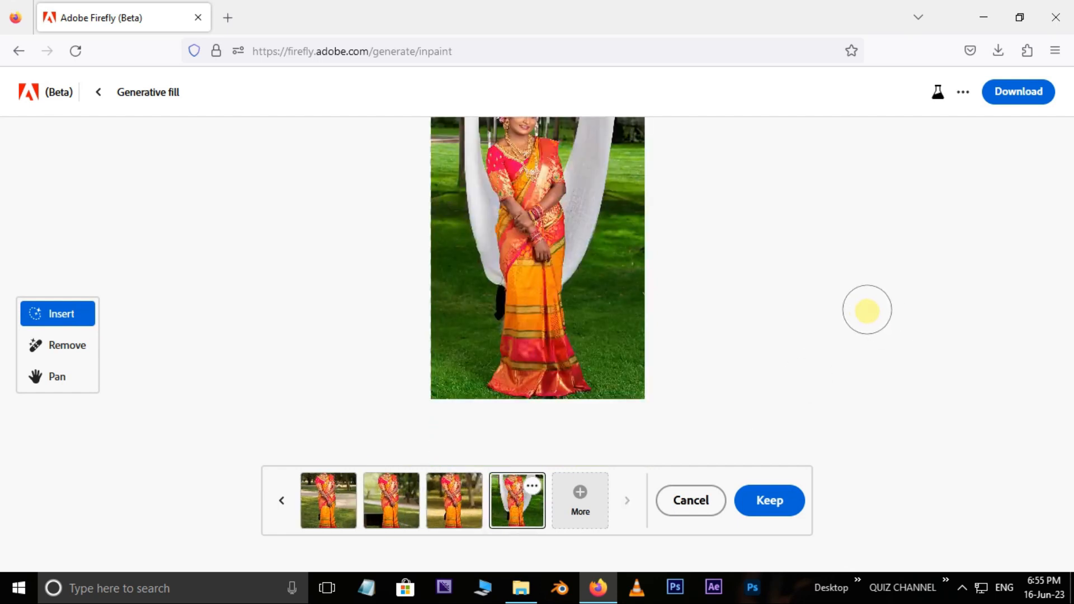
pyautogui.click(768, 505)
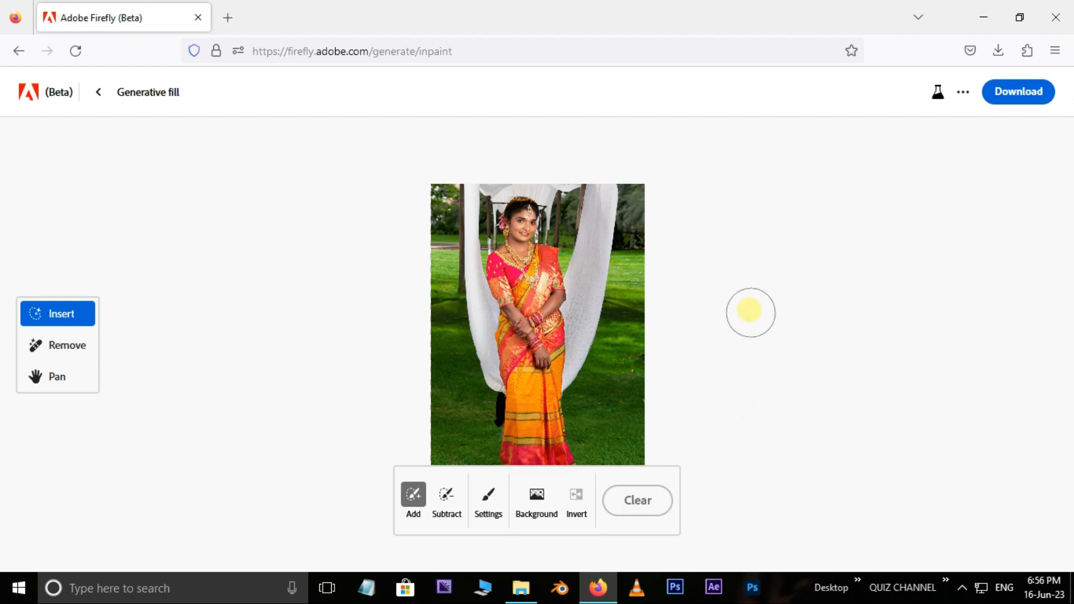
pyautogui.click(1017, 96)
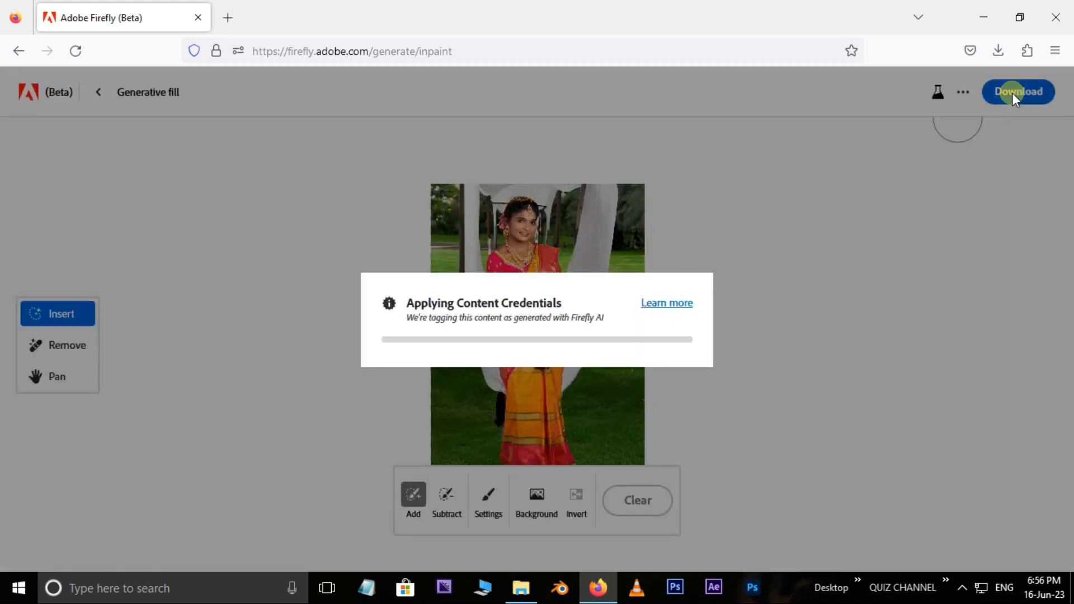